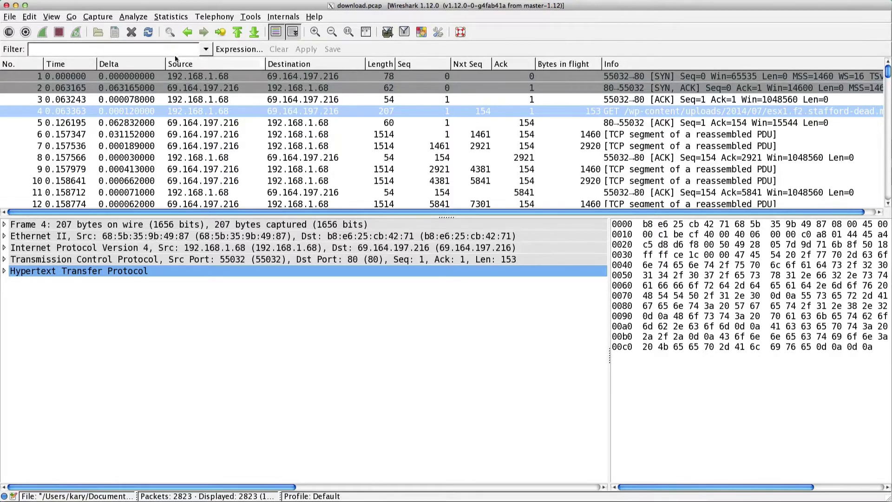
Apply the http display filter and select packet 2819, the HTTP 200 response
{"action": "left_click", "coordinate": [205, 48]}
{"action": "left_click", "coordinate": [190, 63]}
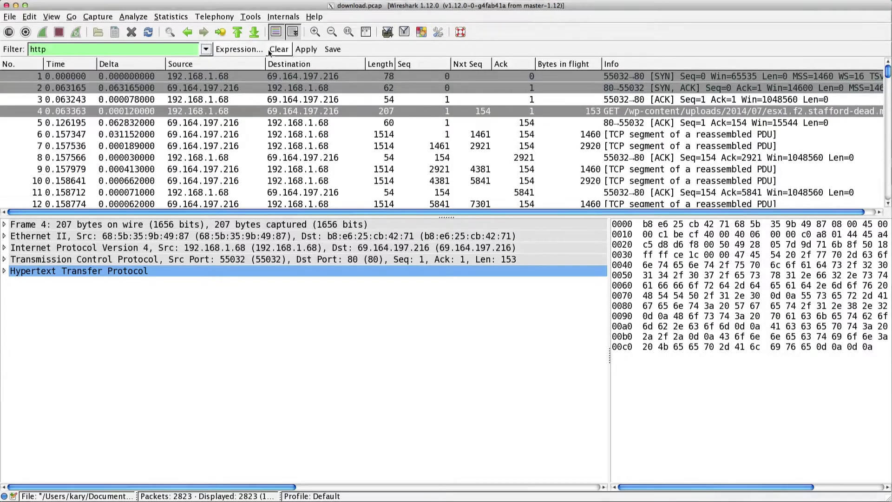
{"action": "left_click", "coordinate": [304, 49]}
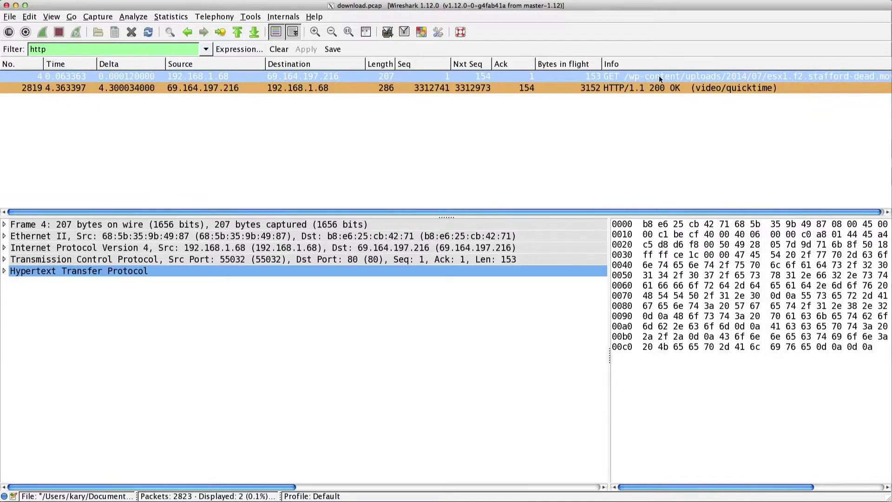
{"action": "left_click", "coordinate": [237, 87]}
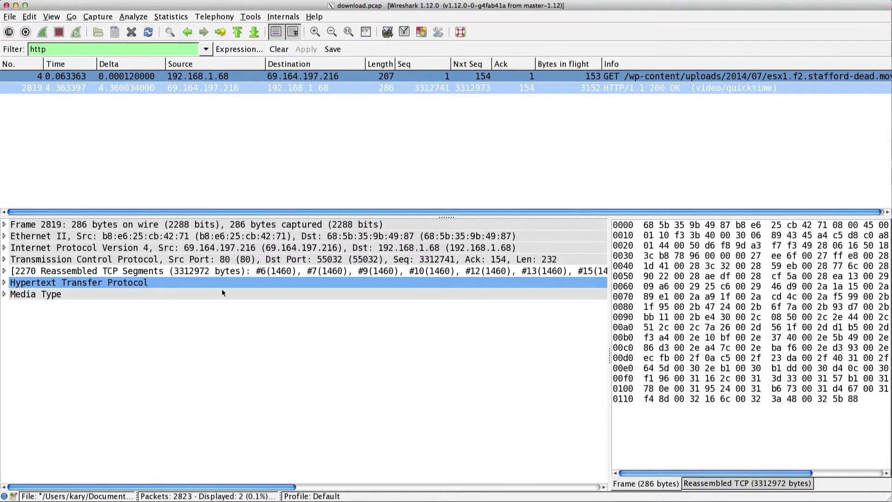
{"action": "right_click", "coordinate": [187, 260]}
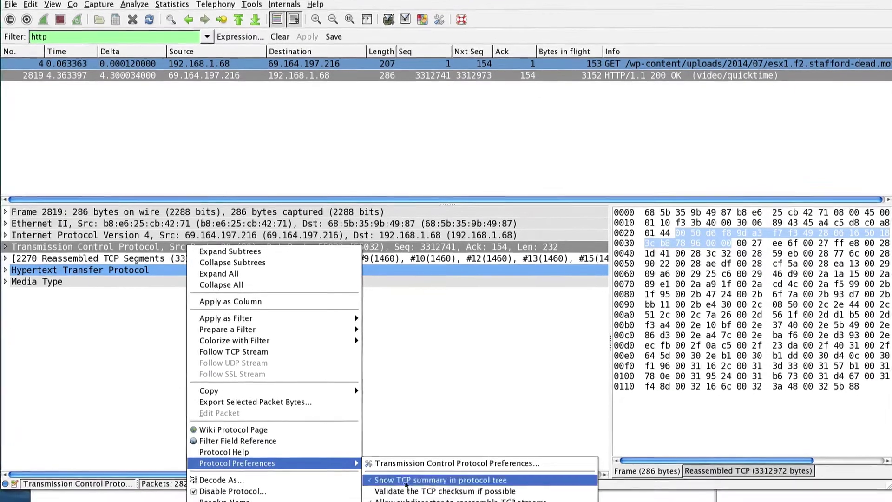
{"action": "mouse_move", "coordinate": [237, 475]}
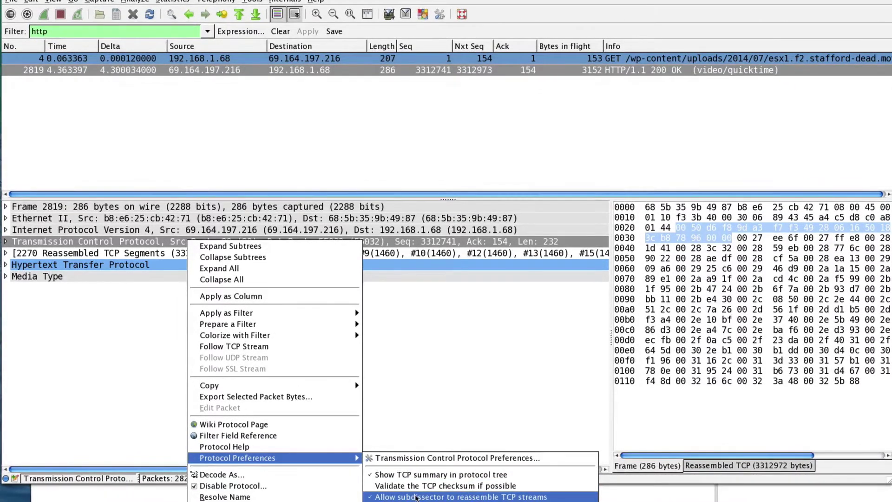
Uncheck 'Allow subdissector to reassemble TCP streams' and select the HTTP 200 response, packet 6
{"action": "left_click", "coordinate": [416, 497]}
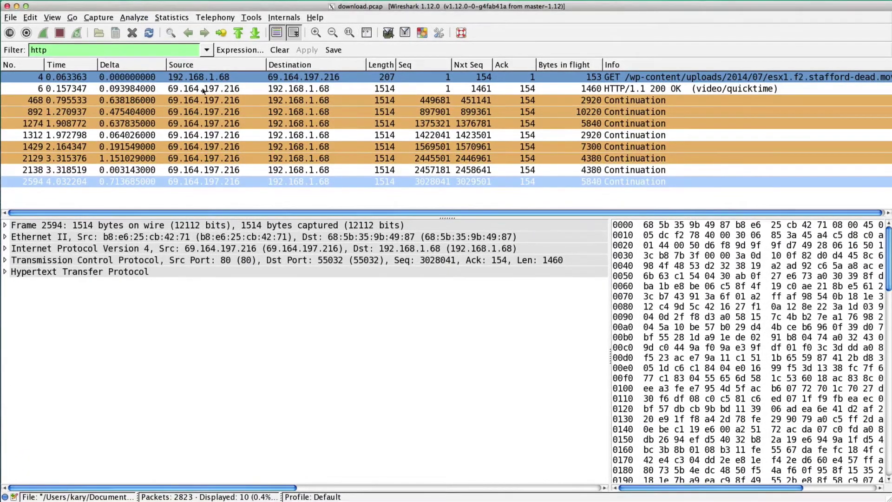
{"action": "left_click", "coordinate": [145, 90]}
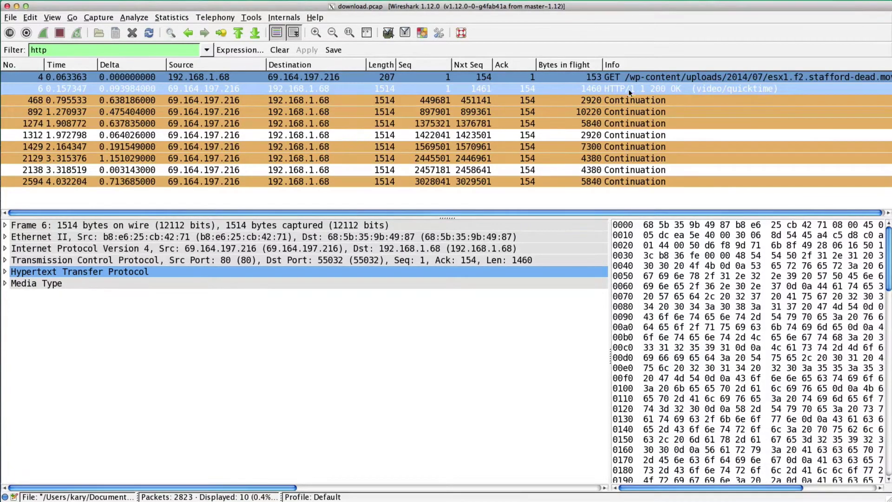
Re-check 'Allow subdissector to reassemble TCP streams' in the TCP protocol preferences
{"action": "right_click", "coordinate": [206, 261]}
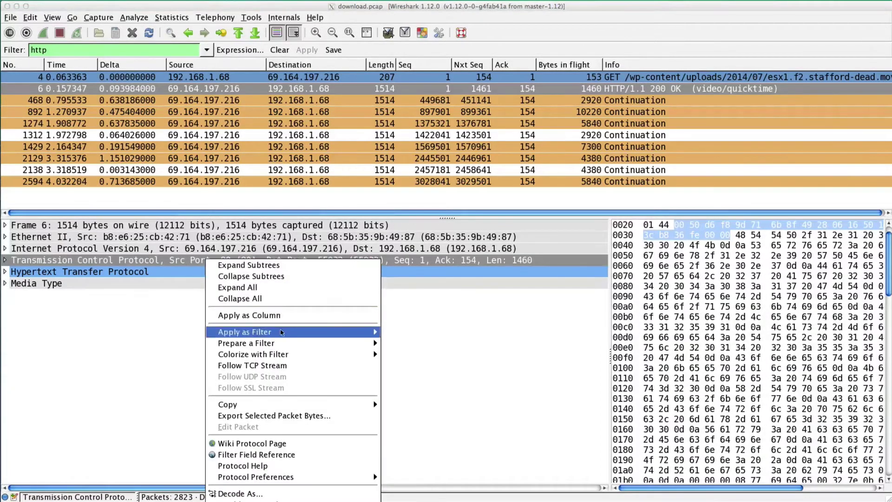
{"action": "mouse_move", "coordinate": [256, 476]}
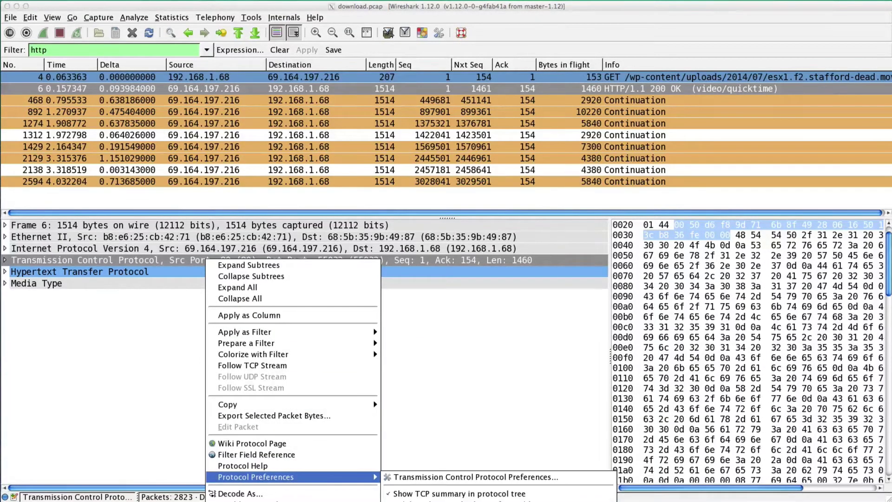
{"action": "left_click", "coordinate": [460, 499]}
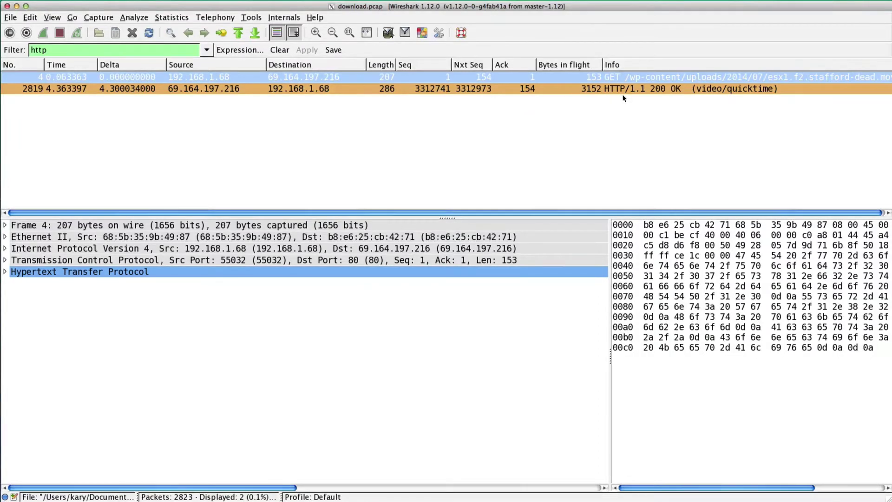
{"action": "left_click", "coordinate": [125, 91]}
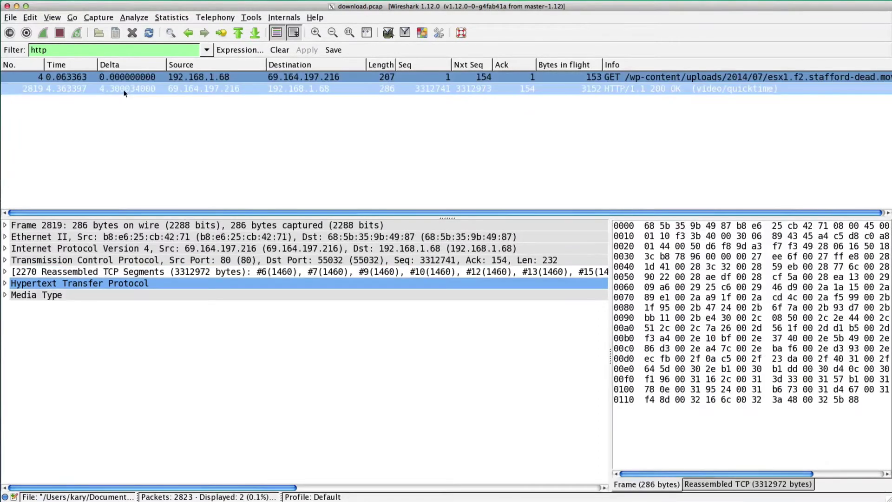
{"action": "left_click", "coordinate": [614, 79]}
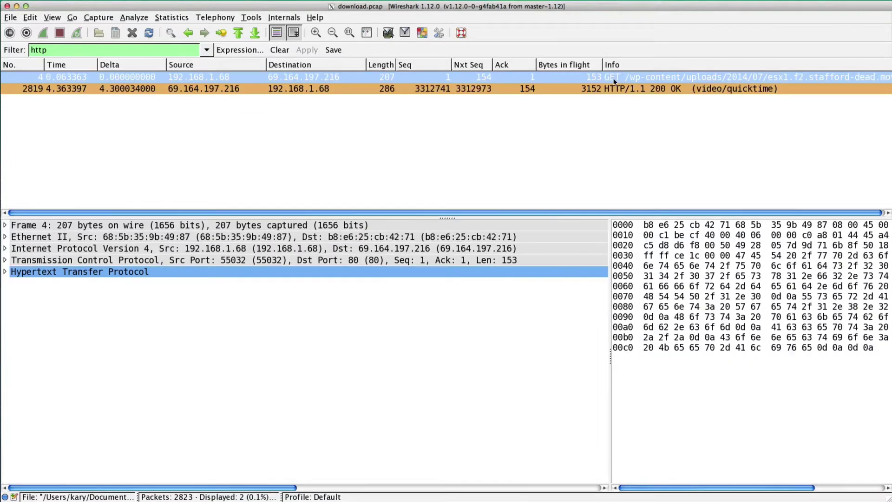